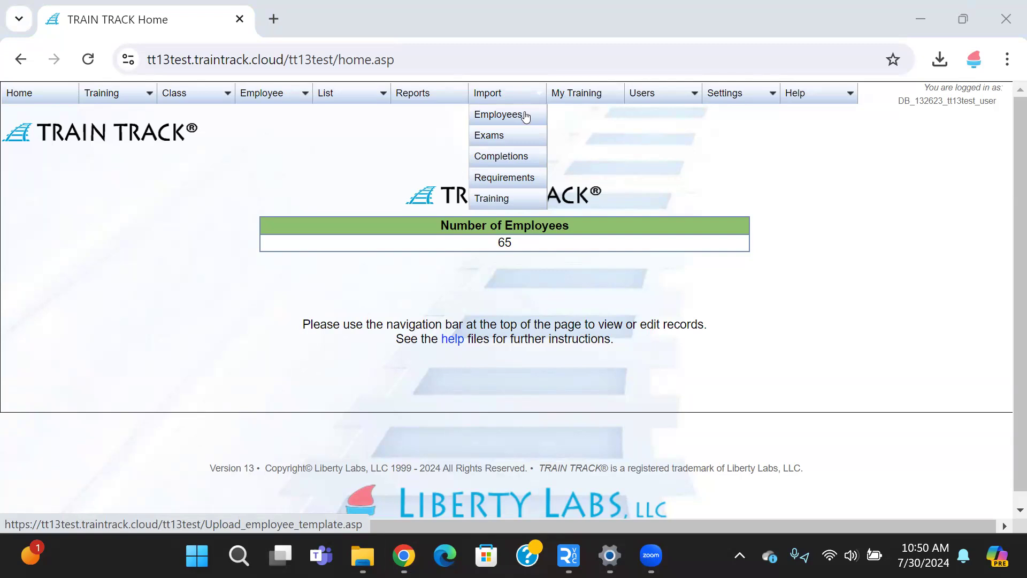
# Download the TT_employee.xlsx template from the employee import page and open it in Excel with editing enabled.
pyautogui.click(525, 116)
pyautogui.click(74, 197)
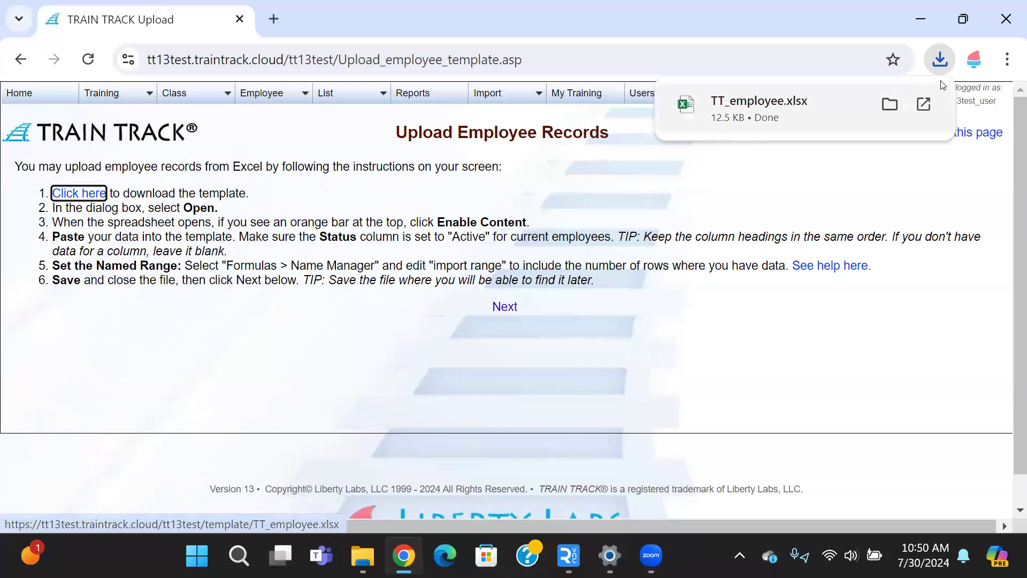
pyautogui.click(762, 109)
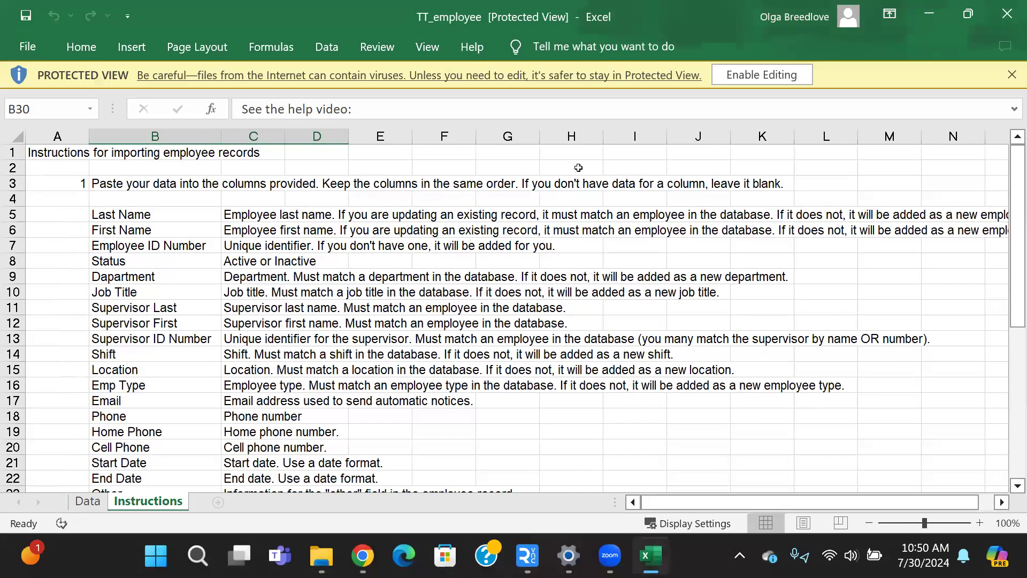
pyautogui.click(753, 79)
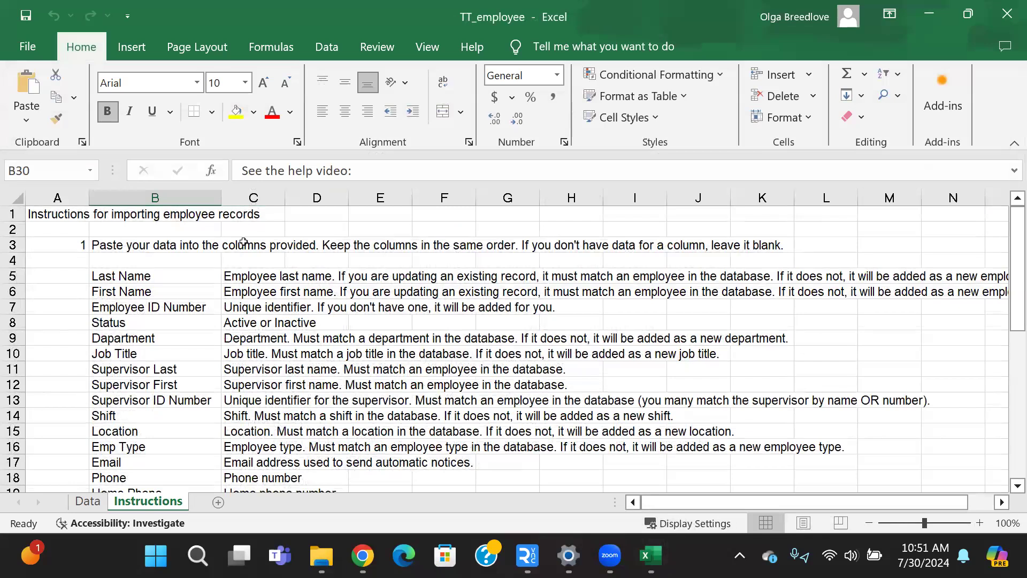
# Review the column instructions for importing employee records and switch to the Data sheet's empty Last Name cells.
pyautogui.scroll(-2, 213, 288)
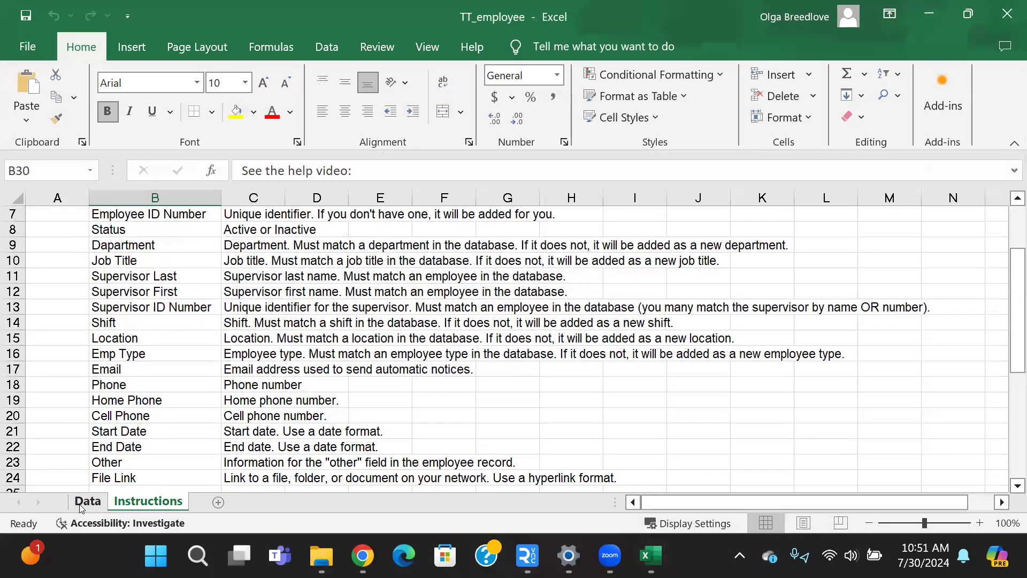
pyautogui.click(81, 506)
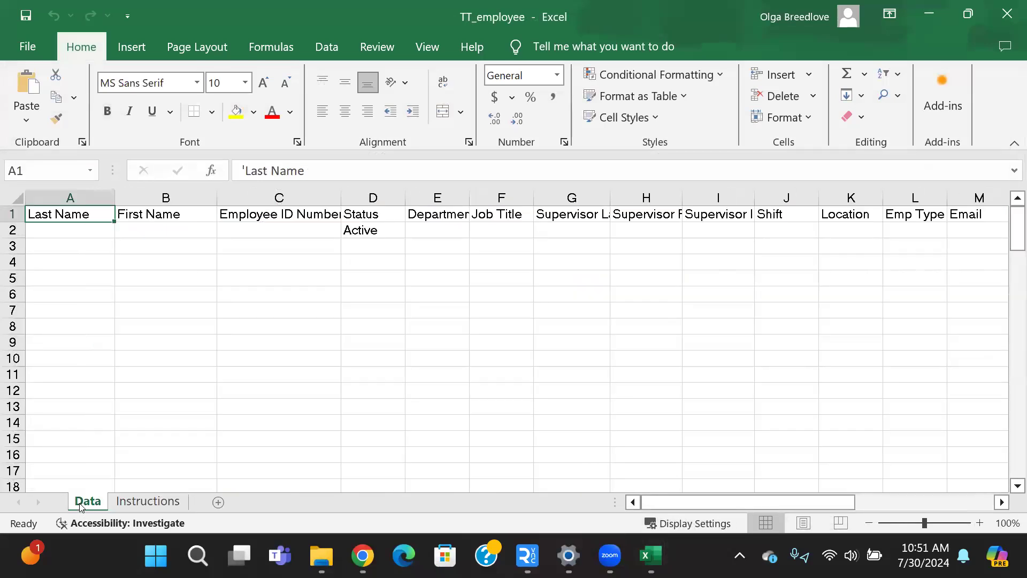
pyautogui.click(67, 231)
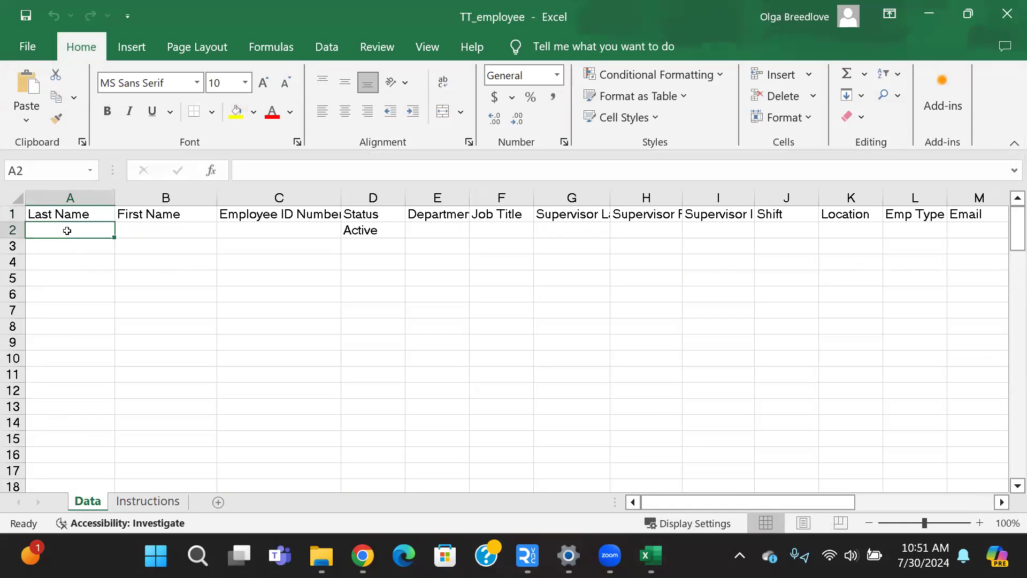
pyautogui.moveTo(67, 230); pyautogui.dragTo(49, 311)
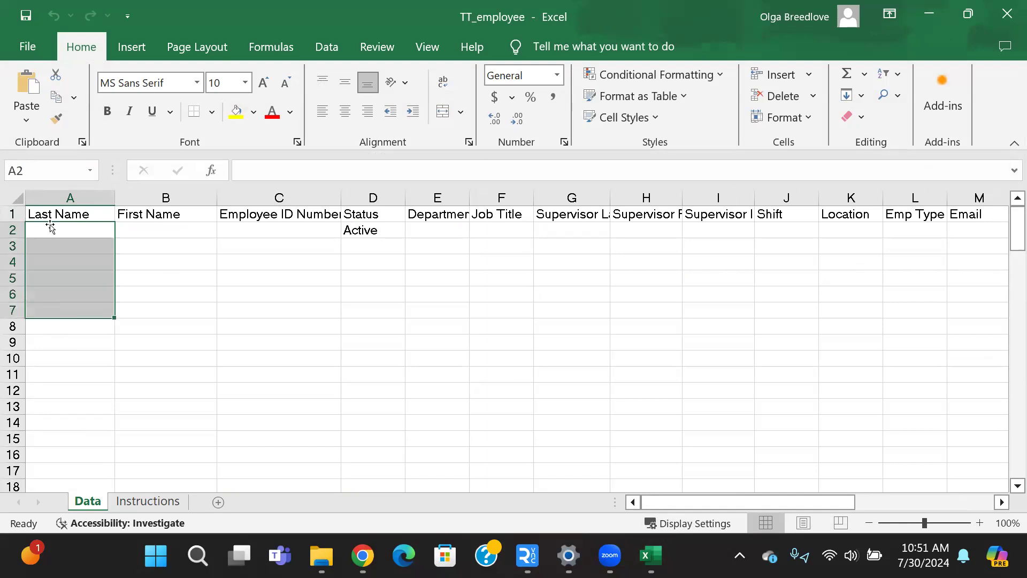
# Enter the employee's last name, first name and employee ID number in row 2 of the Data sheet.
pyautogui.click(40, 232)
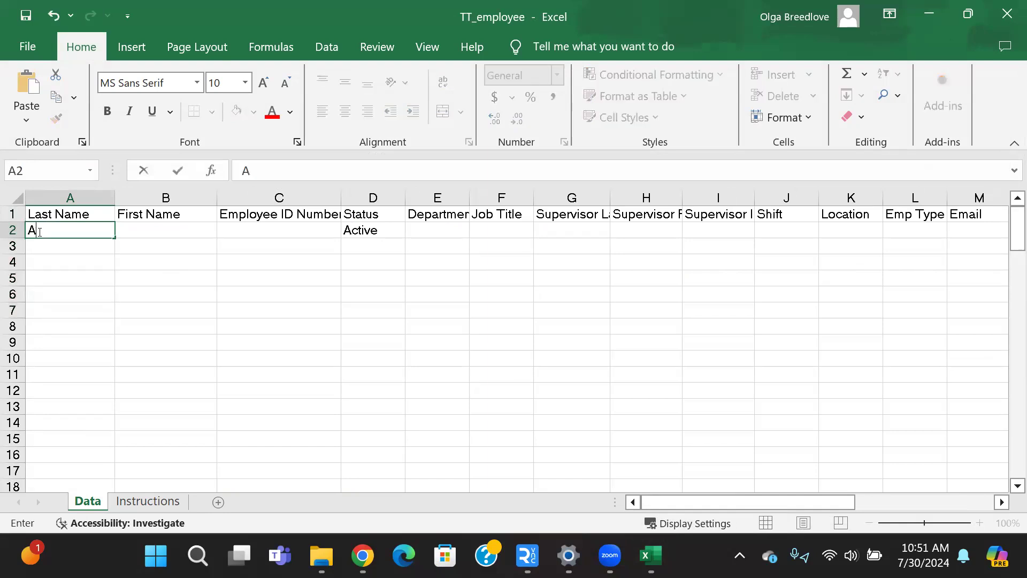
pyautogui.press('Tab')
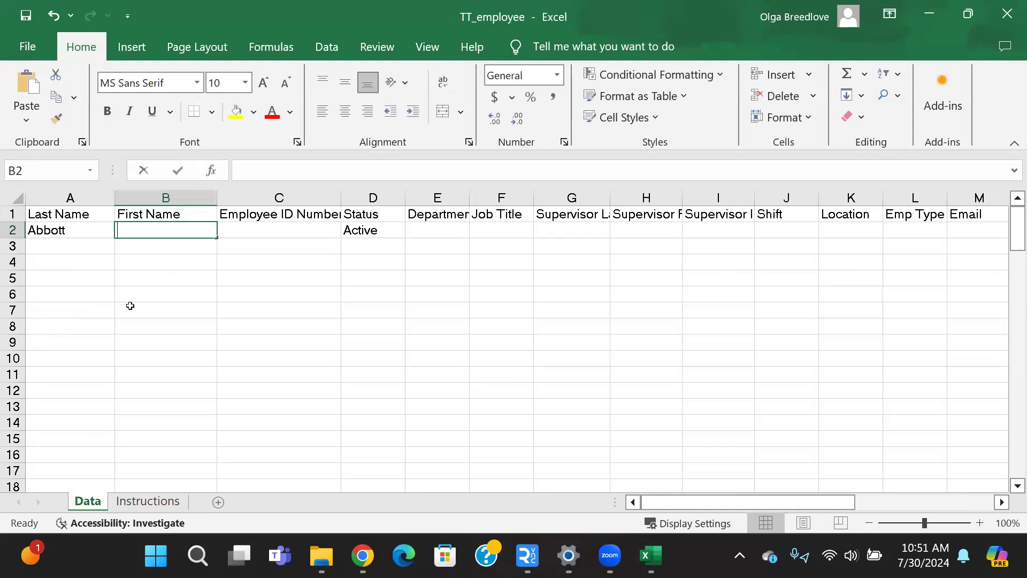
pyautogui.press('Tab')
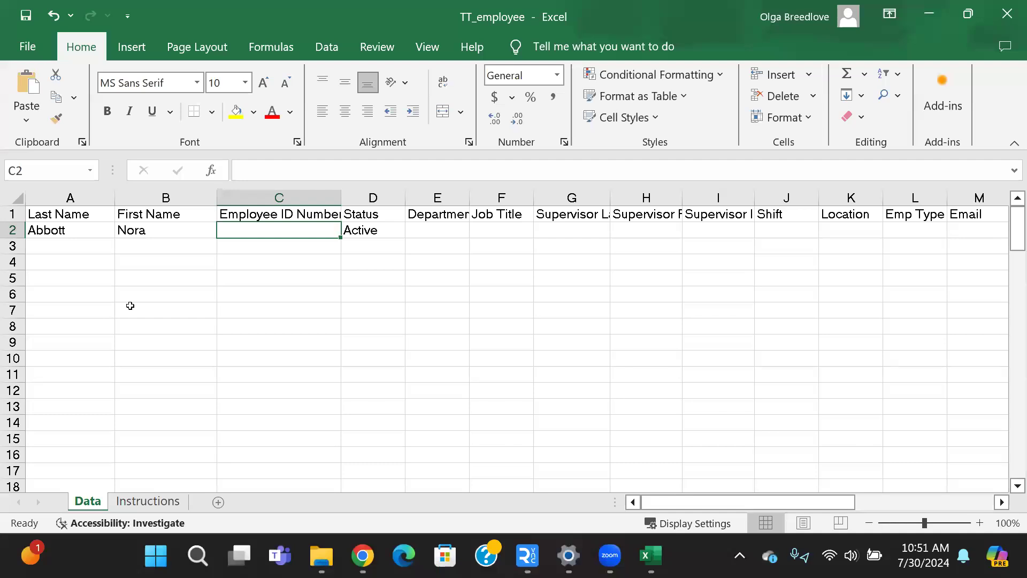
pyautogui.write('Abbo')
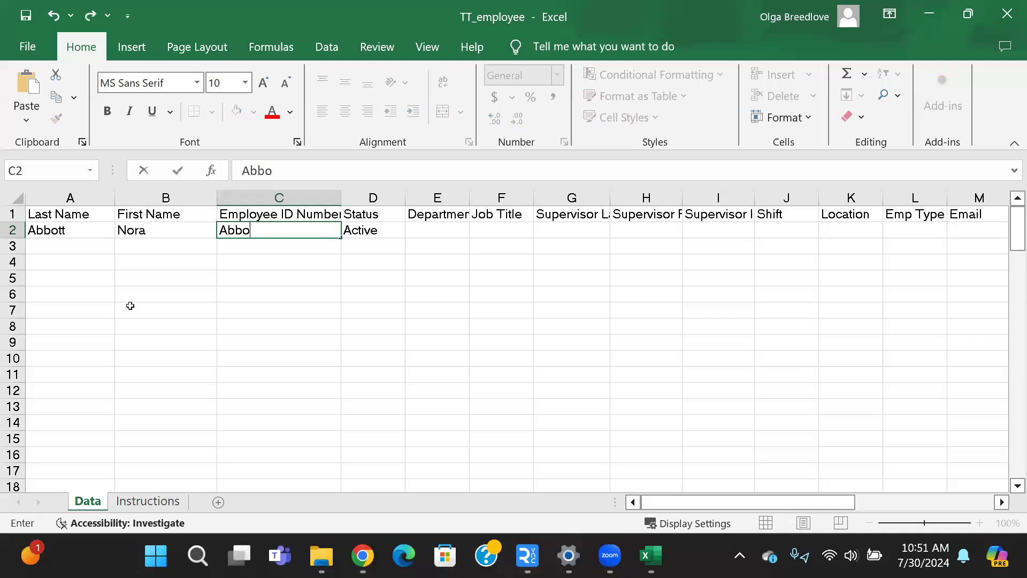
pyautogui.write('5345')
pyautogui.press('Tab')
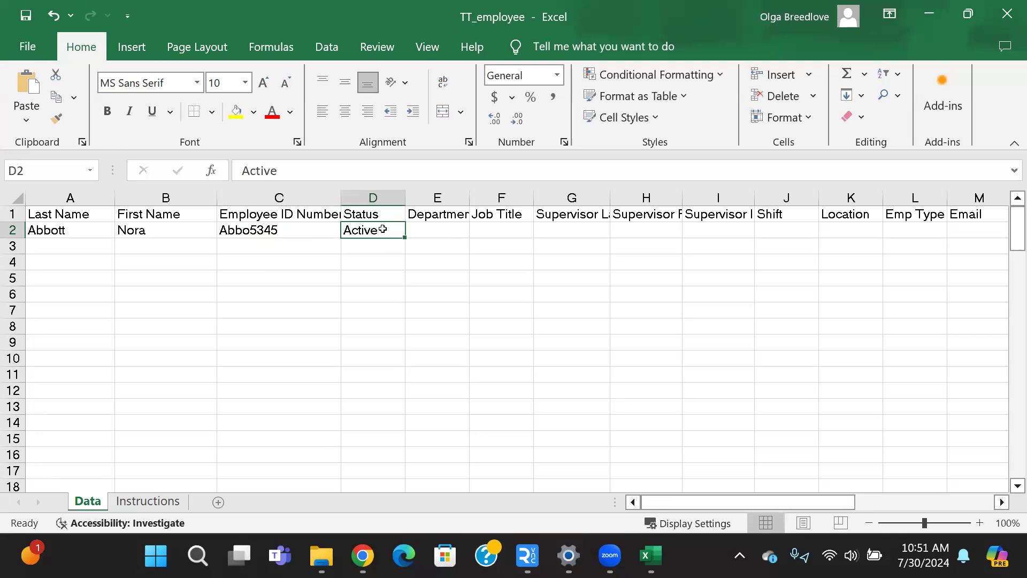
# Enter Sales as the department and CSR as the job title in the employee's row.
pyautogui.click(442, 236)
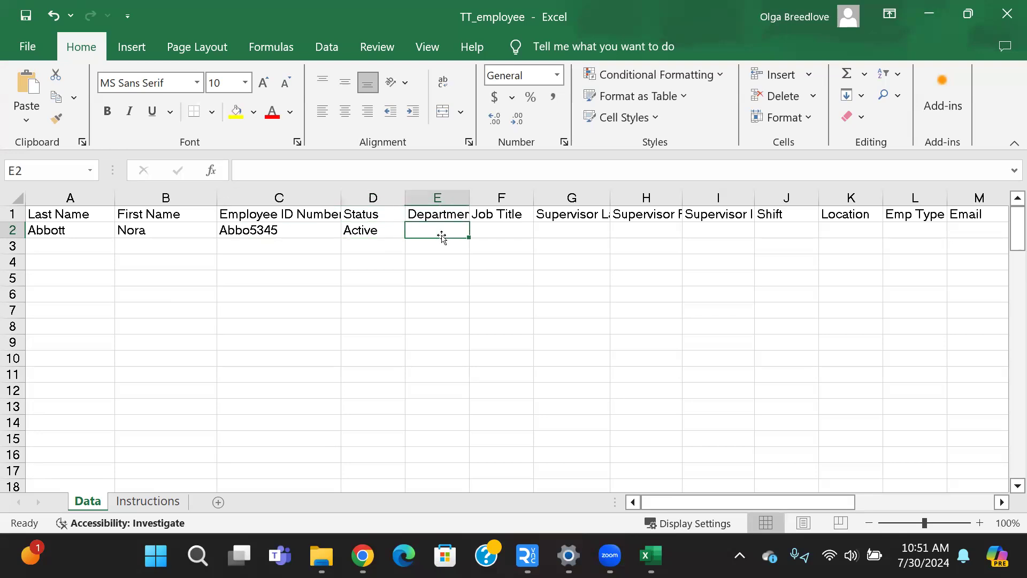
pyautogui.write('Sales')
pyautogui.press('Tab')
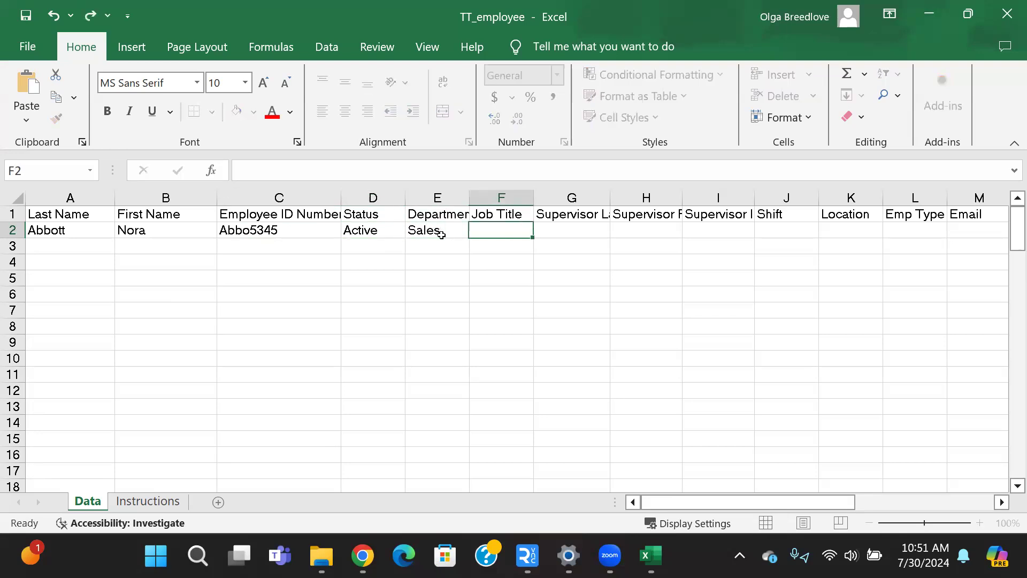
pyautogui.write('CSR')
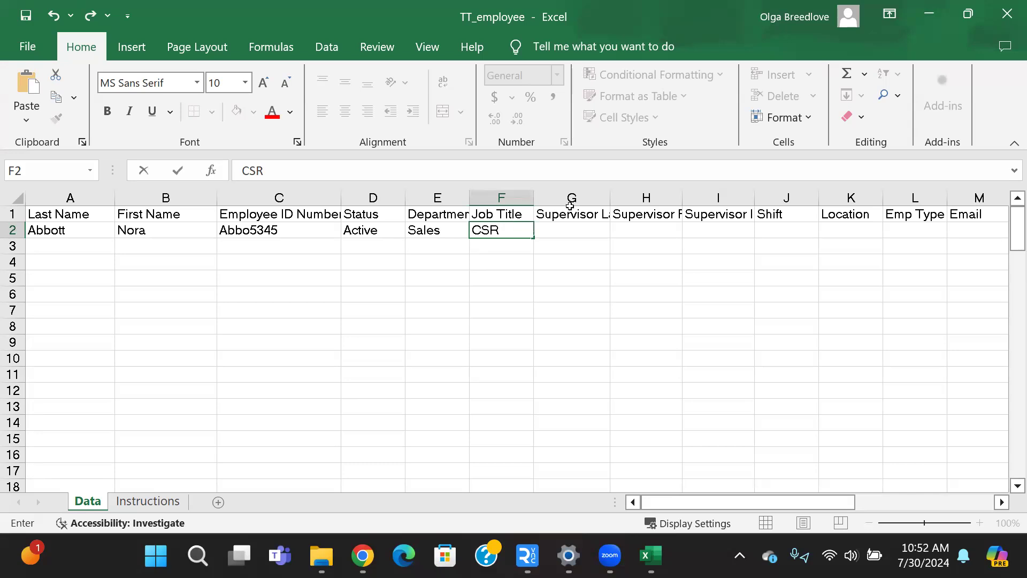
# Widen the Supervisor Last, Supervisor First and Supervisor ID Number columns to show more of their headings.
pyautogui.click(612, 197)
pyautogui.moveTo(608, 199); pyautogui.dragTo(642, 197)
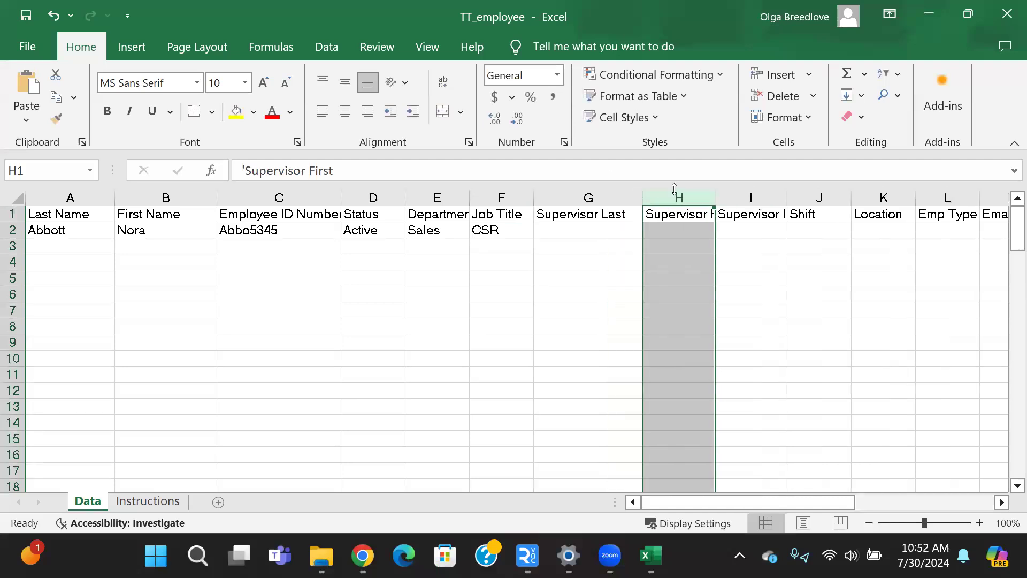
pyautogui.moveTo(713, 197); pyautogui.dragTo(754, 196)
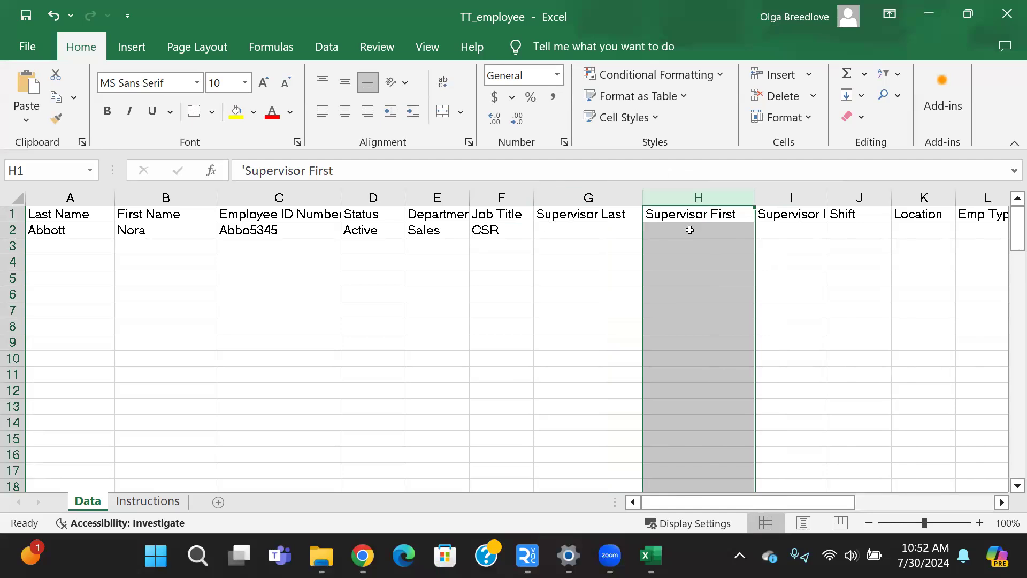
pyautogui.click(576, 230)
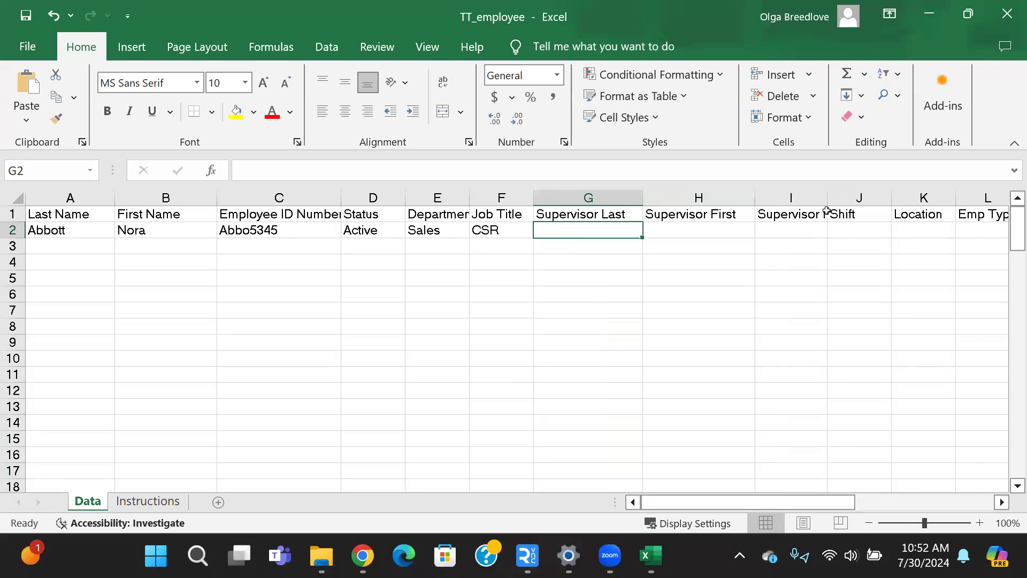
pyautogui.moveTo(828, 199); pyautogui.dragTo(856, 191)
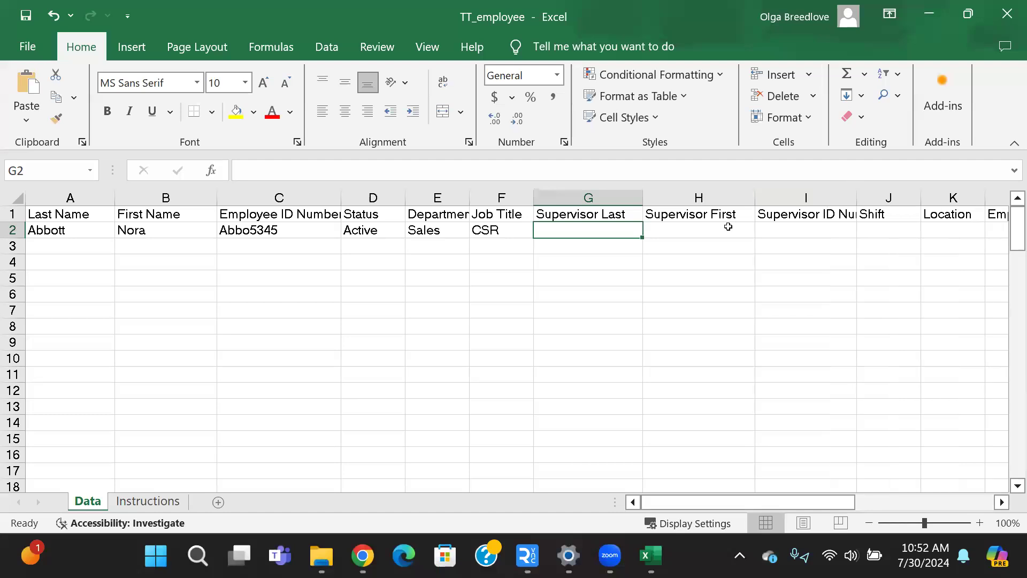
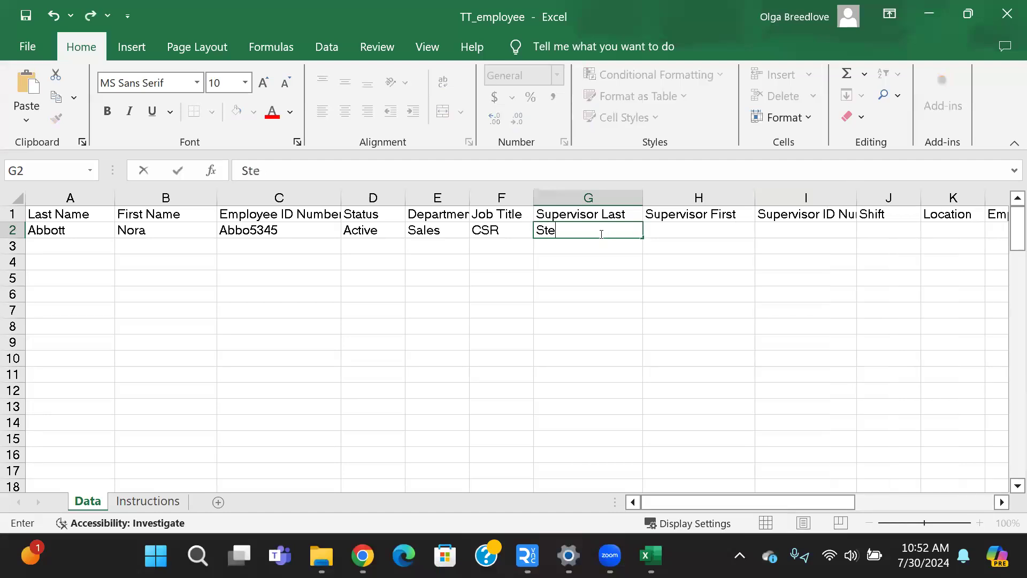
# Enter the supervisor's last name and first name in row 2.
pyautogui.press('Tab')
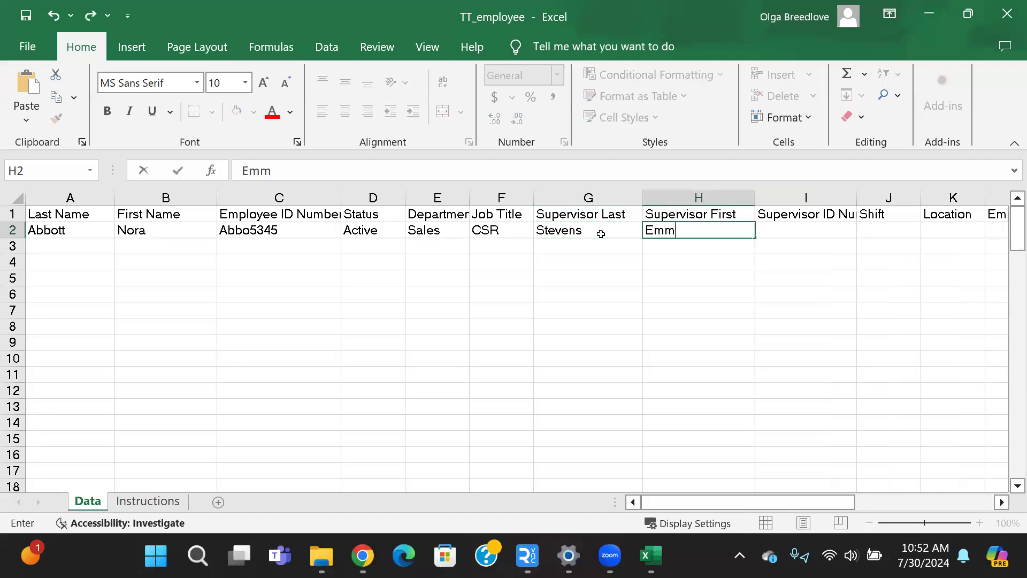
pyautogui.press('Tab')
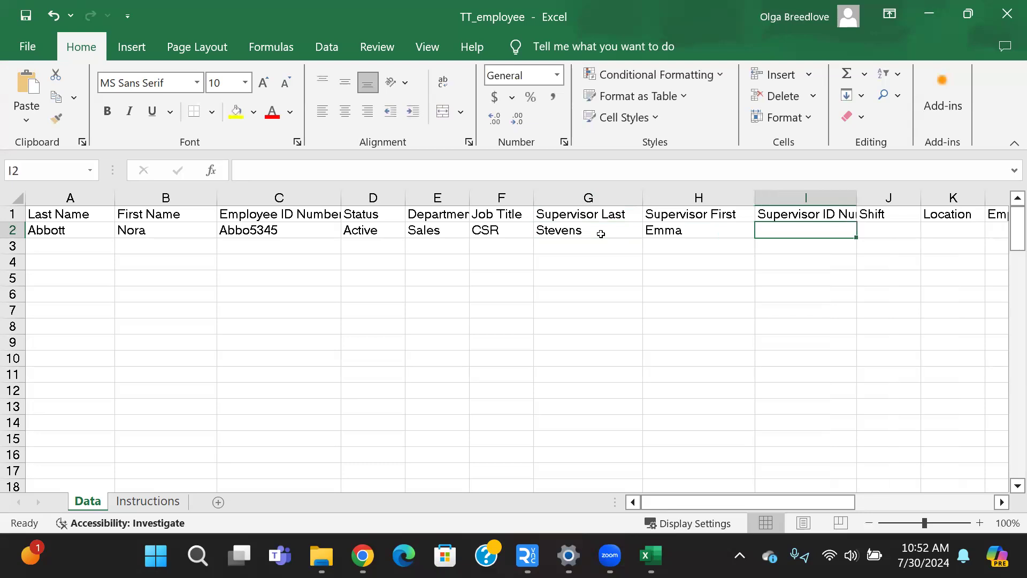
# Leave the supervisor ID blank and enter shift Day, location Remote and employee type Full Time in row 2.
pyautogui.click(1000, 502)
pyautogui.click(1000, 502)
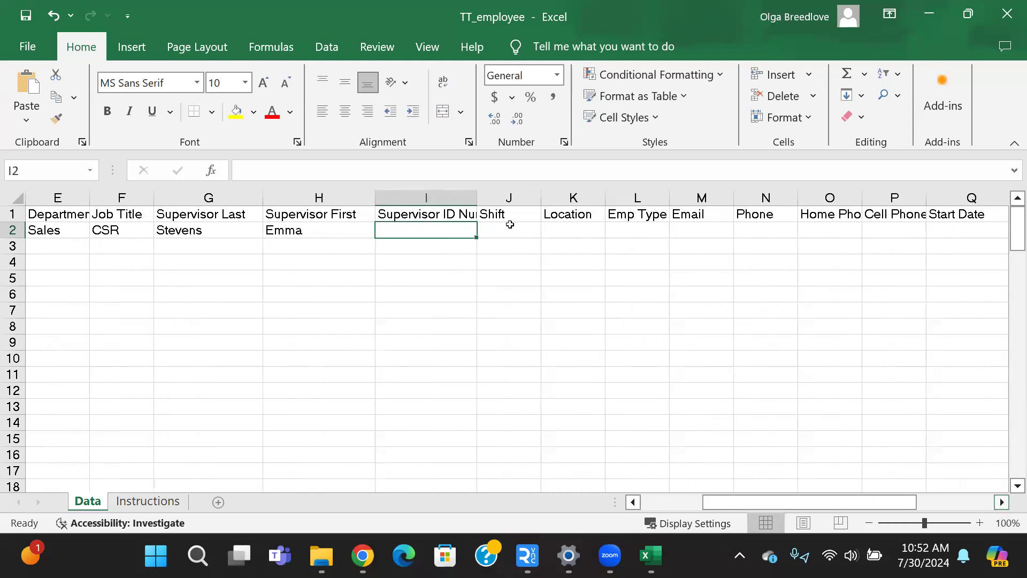
pyautogui.click(490, 243)
pyautogui.write('Day')
pyautogui.press('Tab')
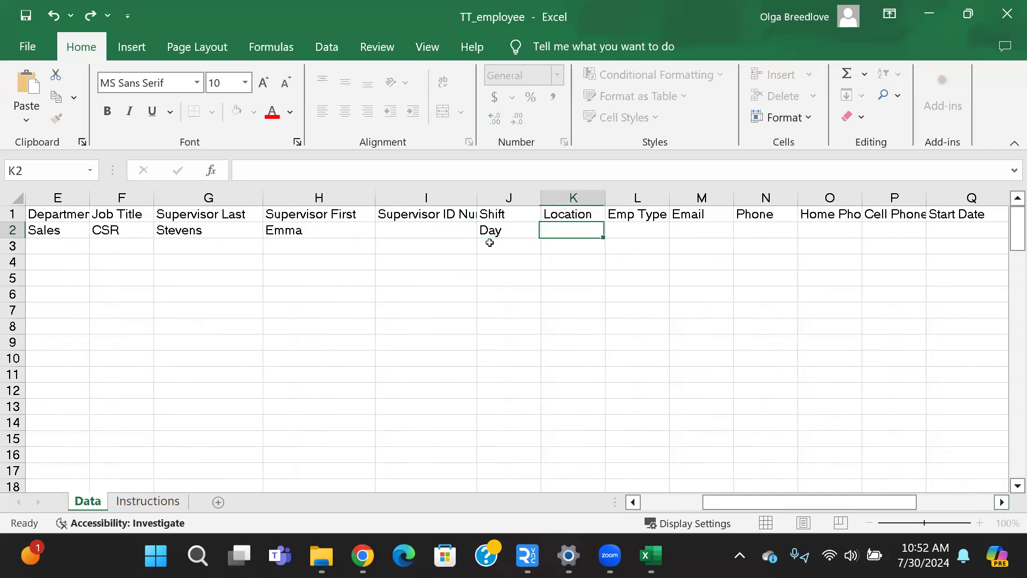
pyautogui.write('Remote')
pyautogui.press('Tab')
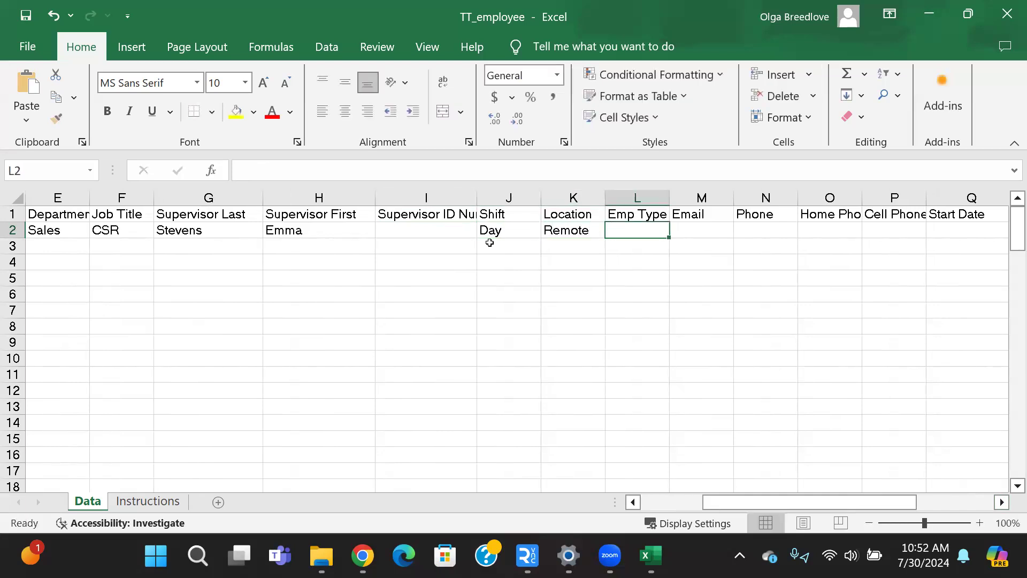
pyautogui.write('Full Tim')
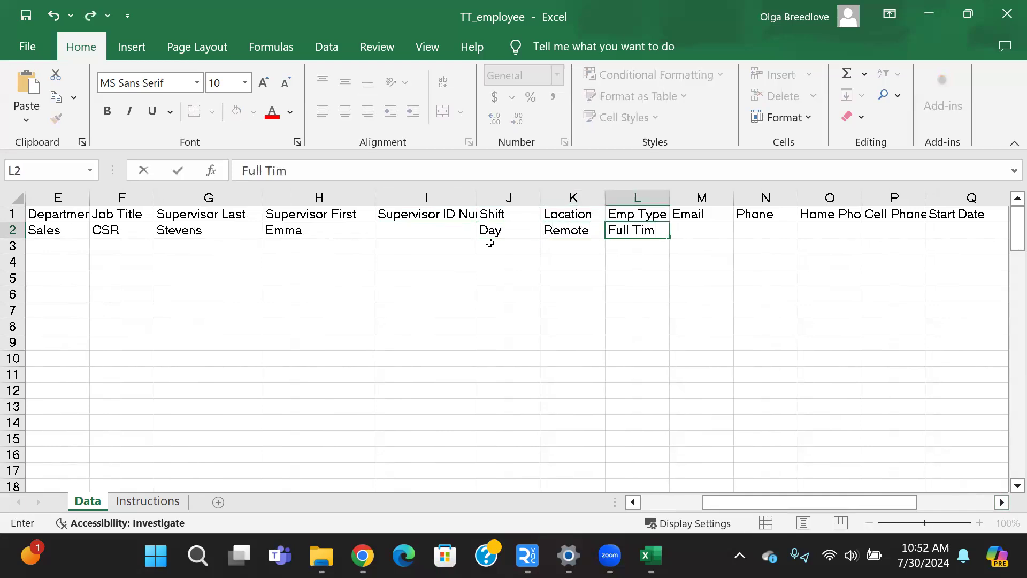
pyautogui.write('e')
pyautogui.press('Tab')
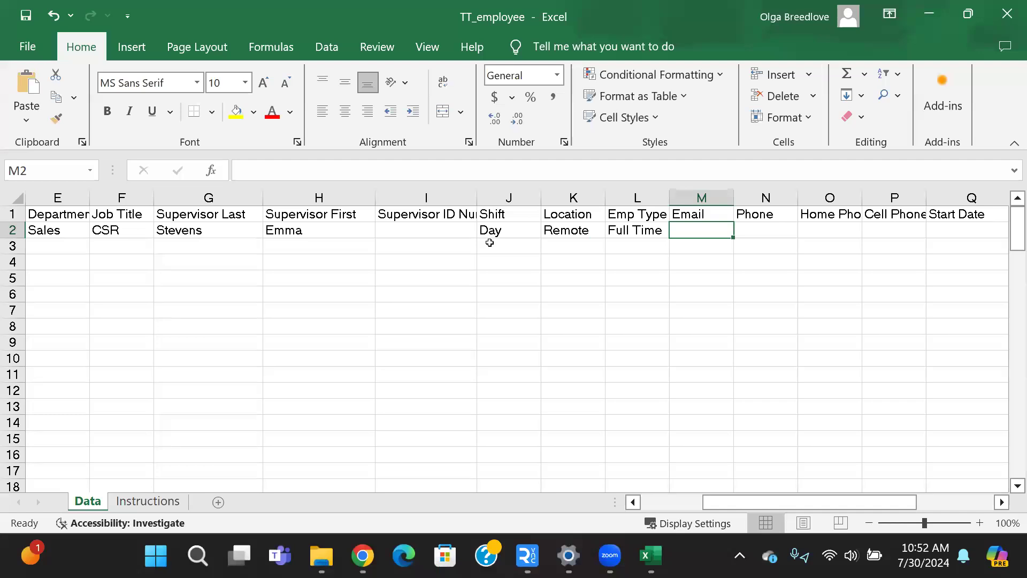
# Fill in the employee's e-mail address in row 2.
pyautogui.write('email@')
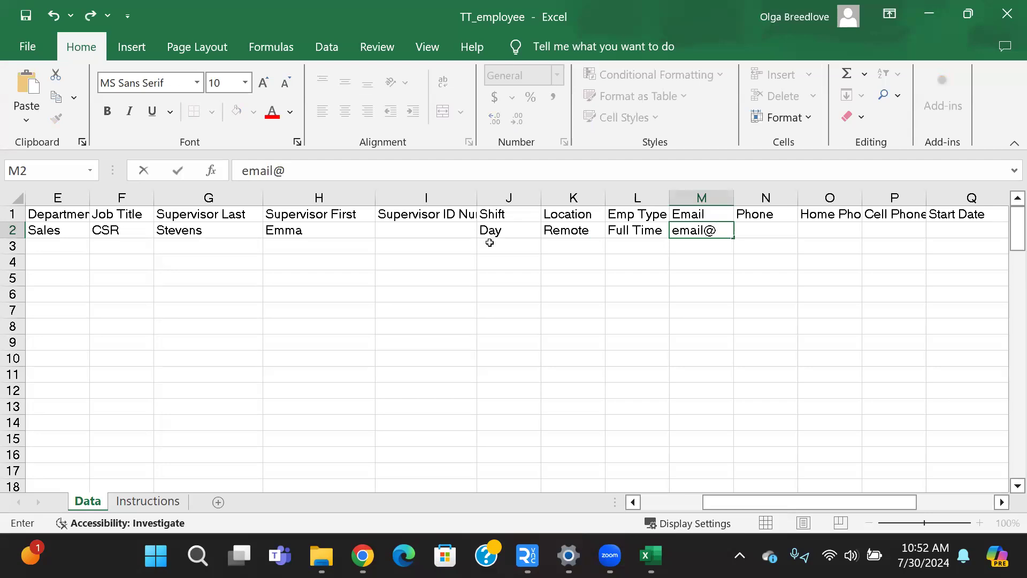
pyautogui.write('email.com')
pyautogui.press('Tab')
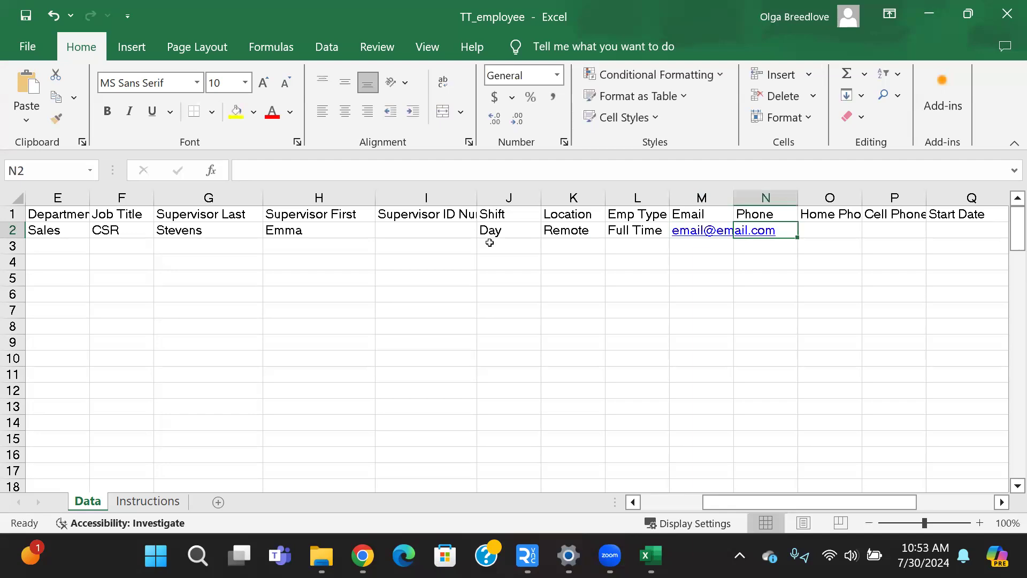
# Skip the three phone fields and set the employee's start date to 1/15/2024, leaving the end date blank.
pyautogui.press('Tab')
pyautogui.press('Tab')
pyautogui.press('Tab')
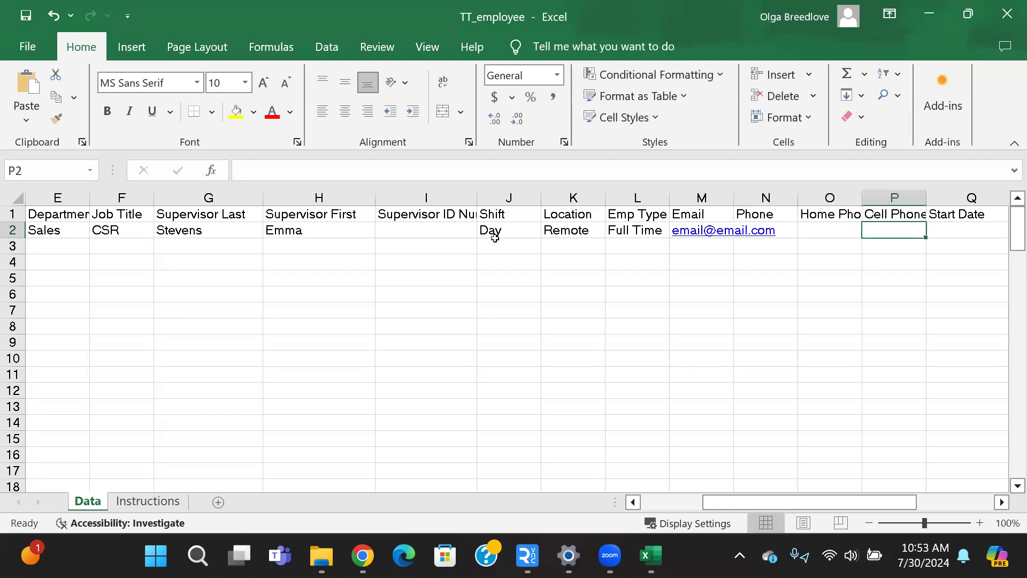
pyautogui.press('Tab')
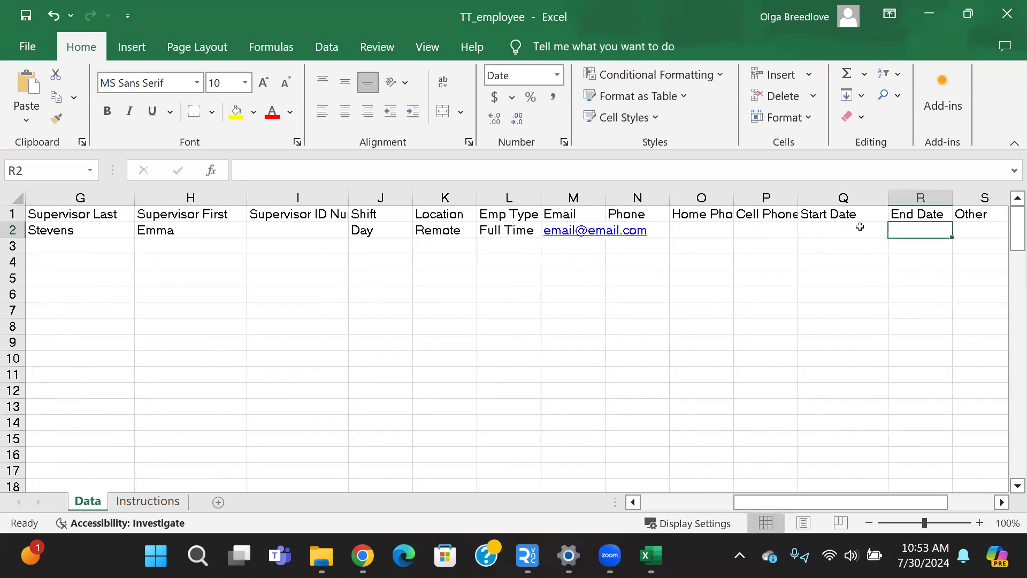
pyautogui.click(858, 226)
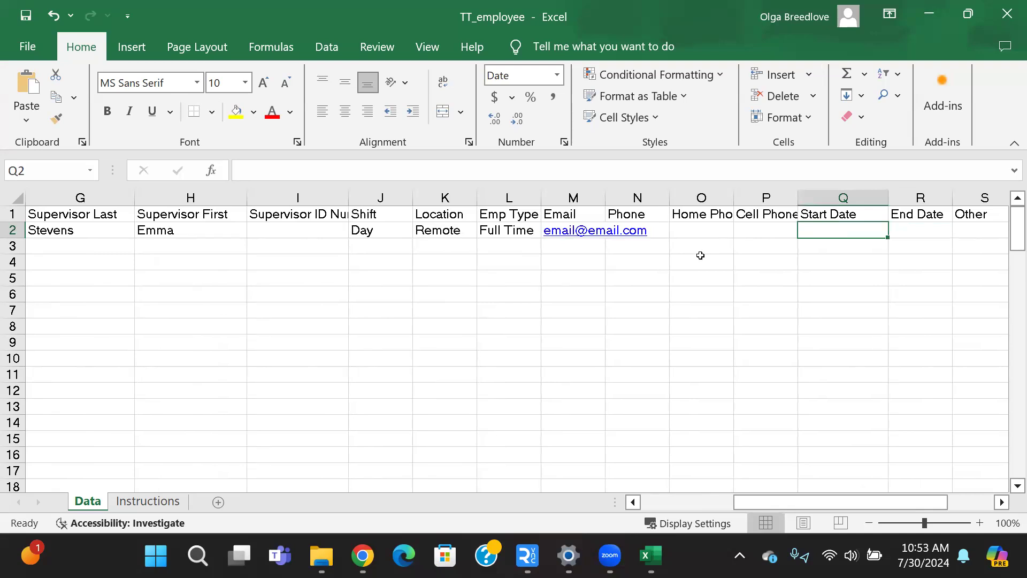
pyautogui.write('1/15/')
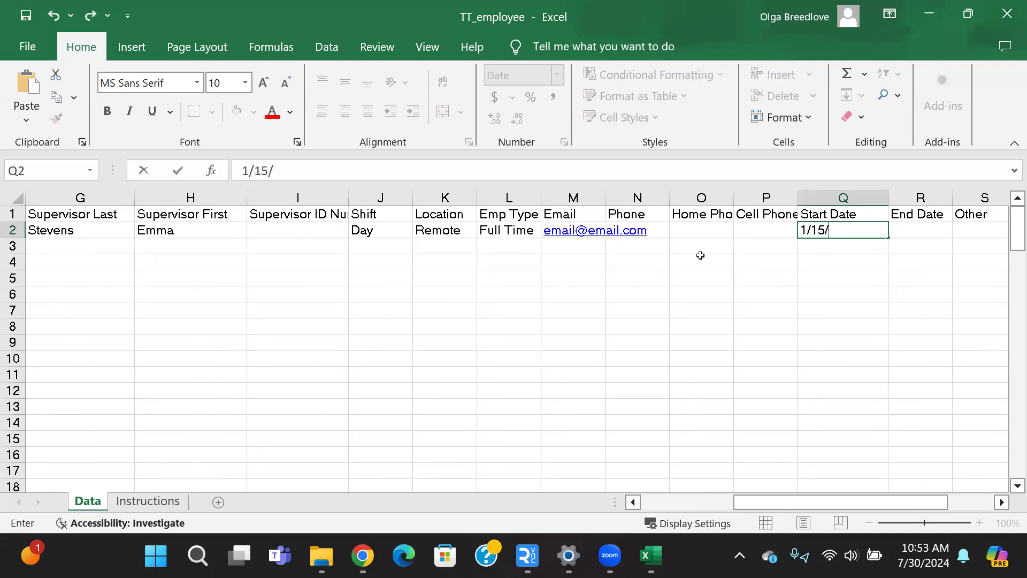
pyautogui.write('2024')
pyautogui.press('Tab')
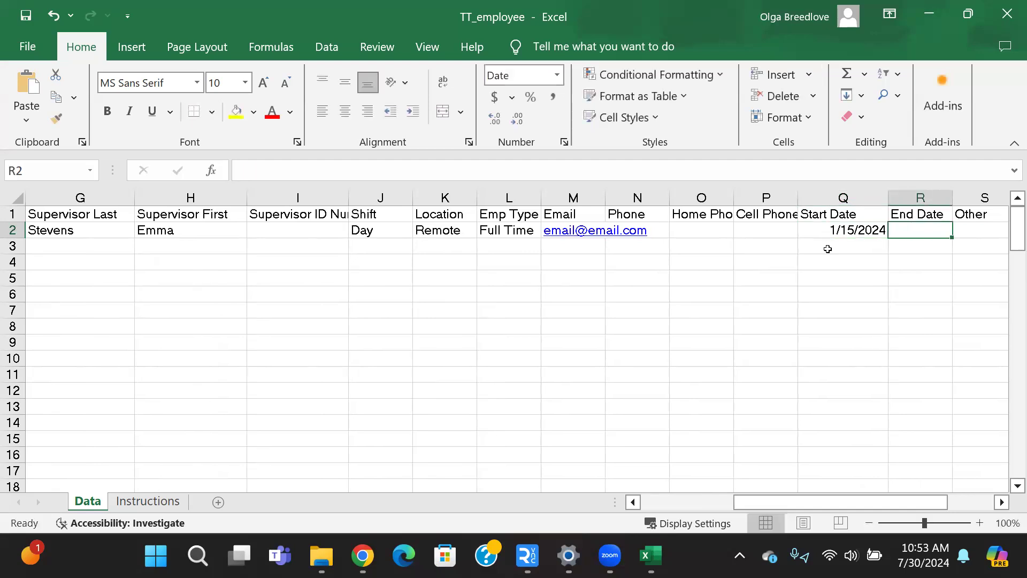
pyautogui.press('Tab')
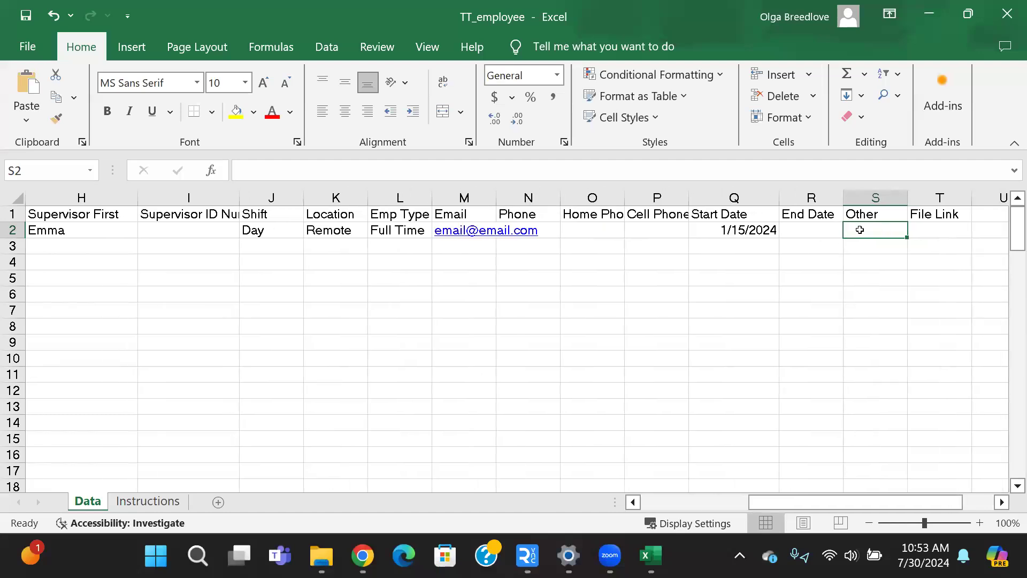
# Leave Other and File Link blank, and redefine the ImportRange name to refer to =Data!$A$1:$T$2, saving the change.
pyautogui.press('Tab')
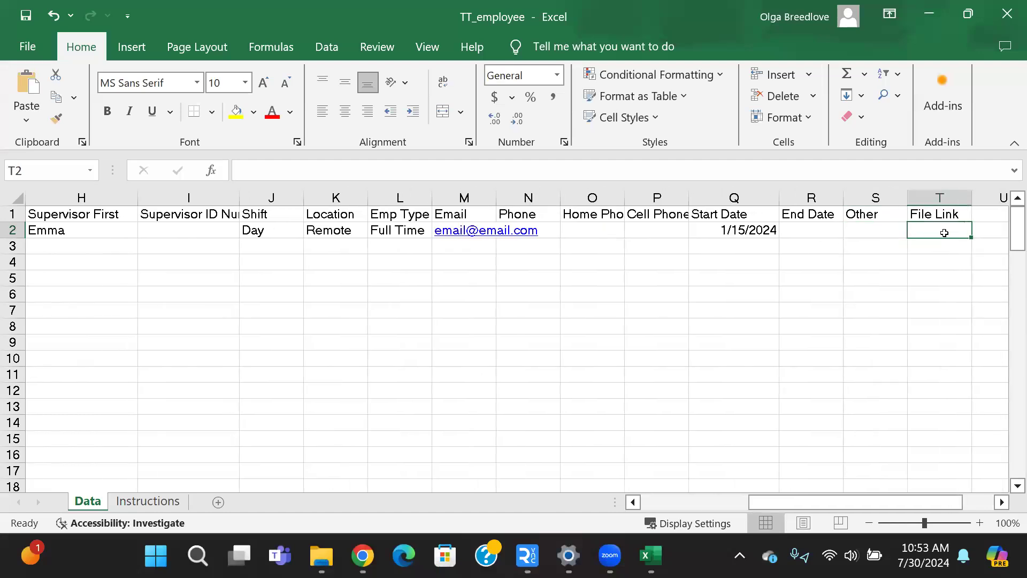
pyautogui.moveTo(941, 498); pyautogui.dragTo(737, 498)
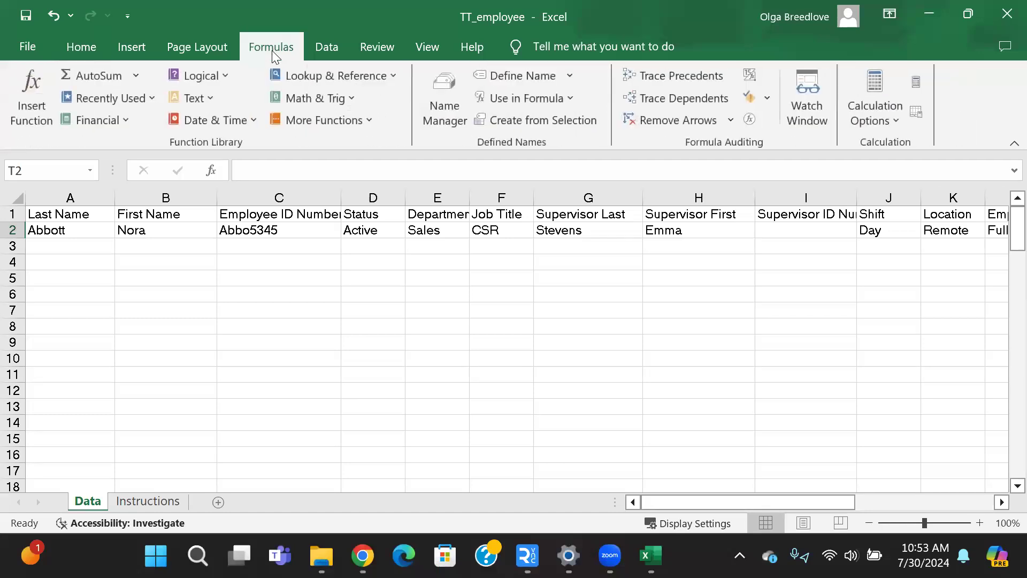
pyautogui.click(454, 113)
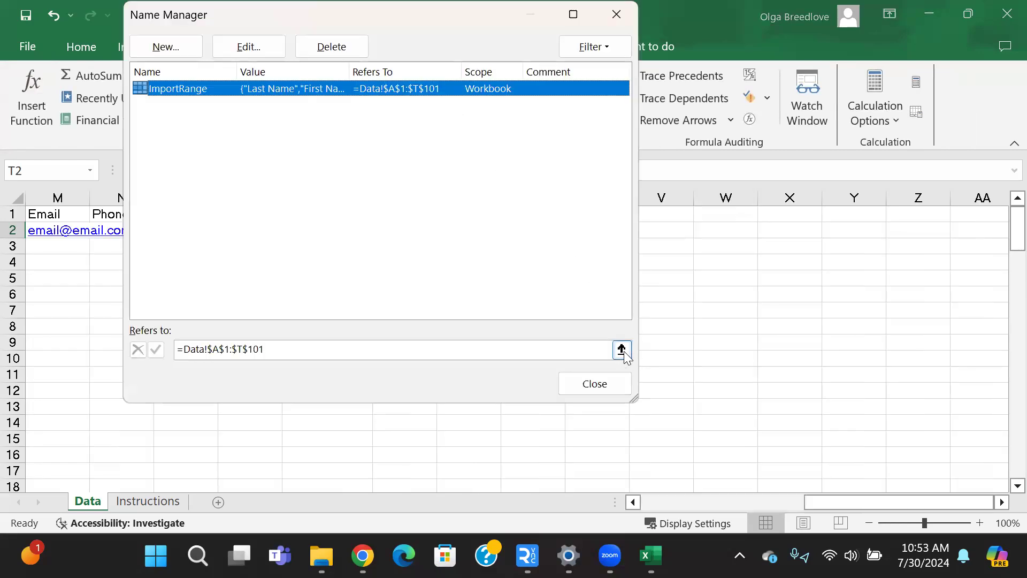
pyautogui.click(621, 349)
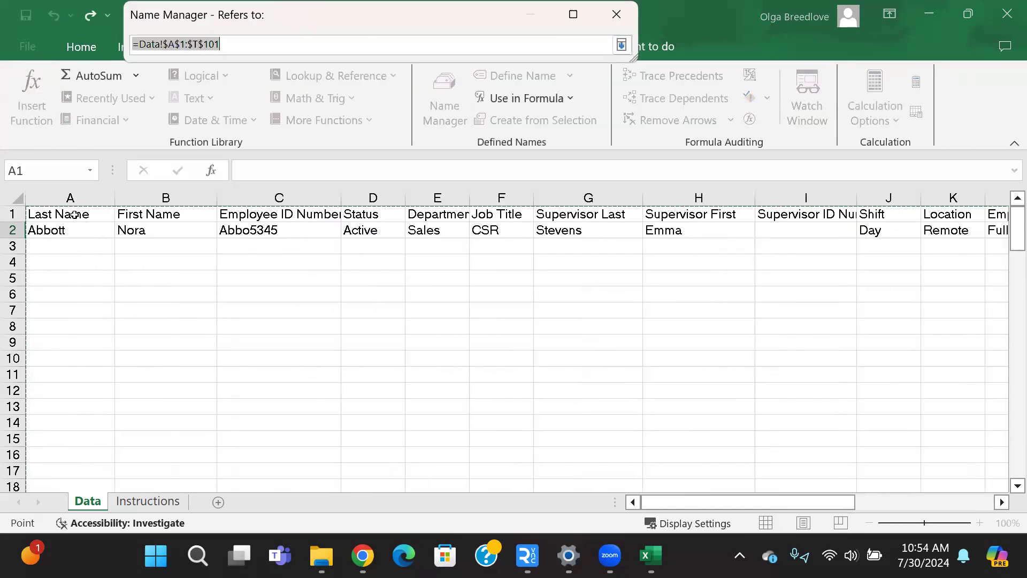
pyautogui.click(58, 214)
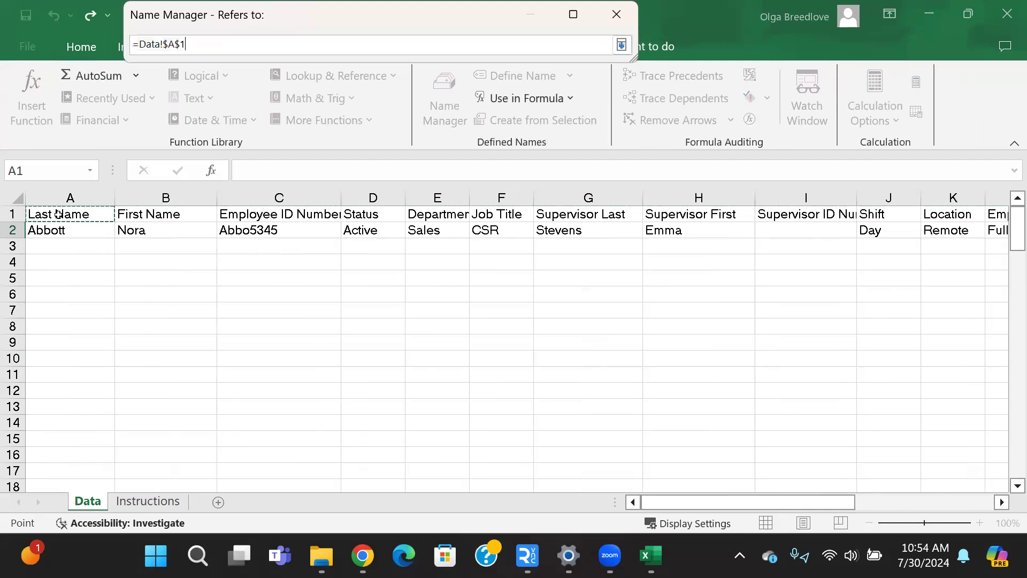
pyautogui.moveTo(100, 220); pyautogui.dragTo(643, 227)
pyautogui.moveTo(775, 227); pyautogui.dragTo(854, 224)
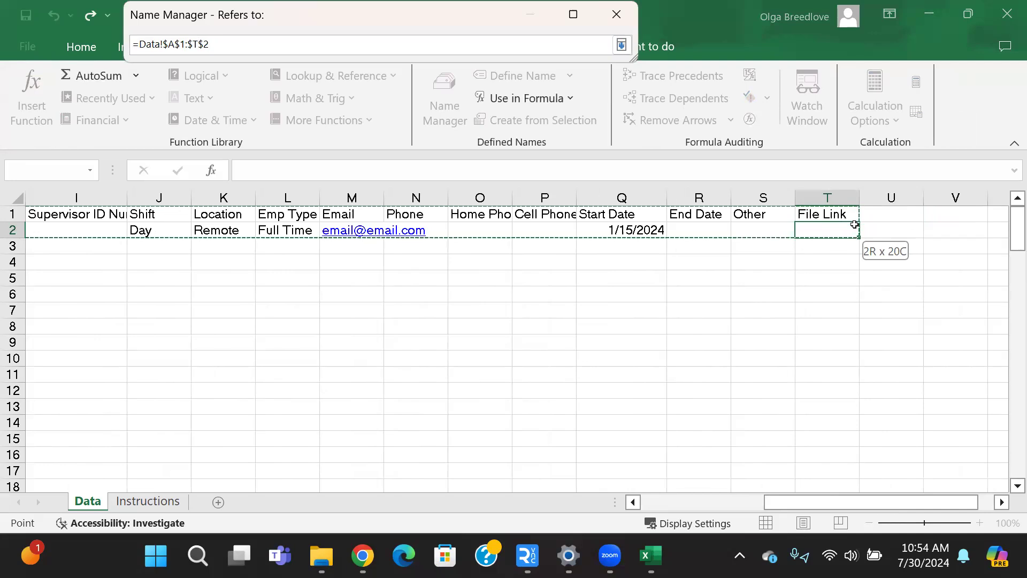
pyautogui.moveTo(854, 246)
pyautogui.mouseDown()
pyautogui.moveTo(853, 277)
pyautogui.moveTo(857, 238)
pyautogui.mouseUp()
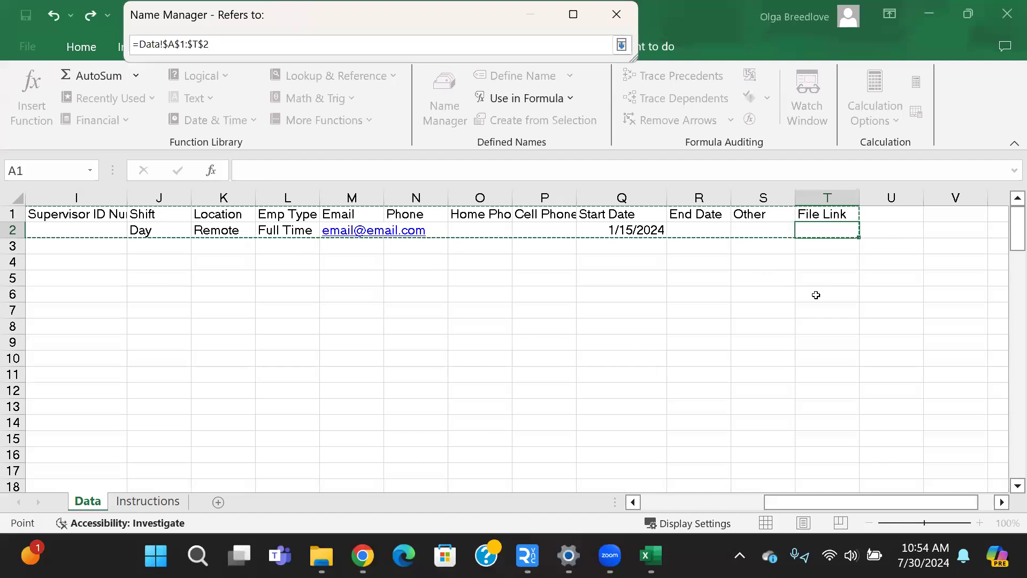
pyautogui.moveTo(834, 505); pyautogui.dragTo(711, 505)
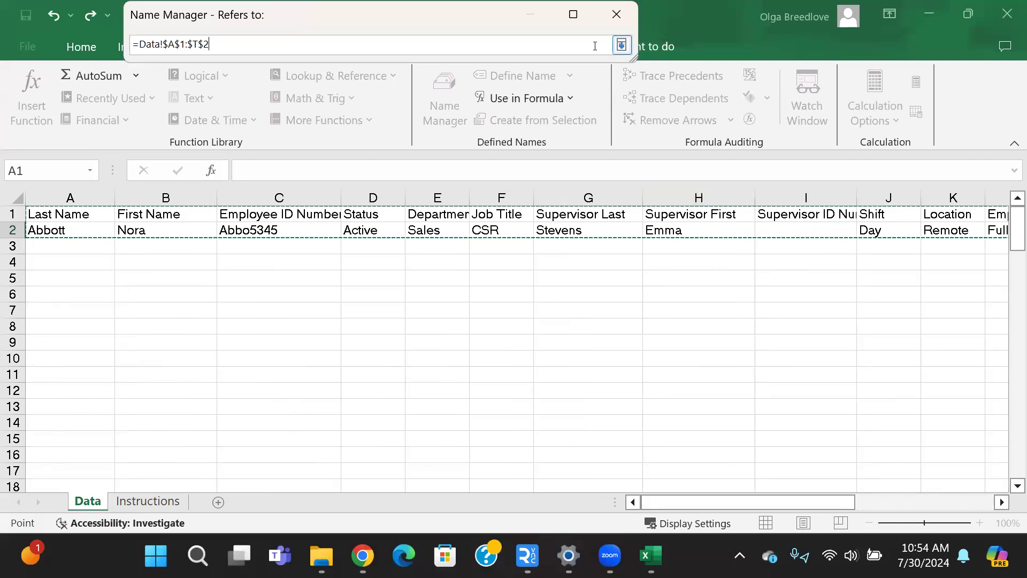
pyautogui.click(621, 45)
pyautogui.click(592, 394)
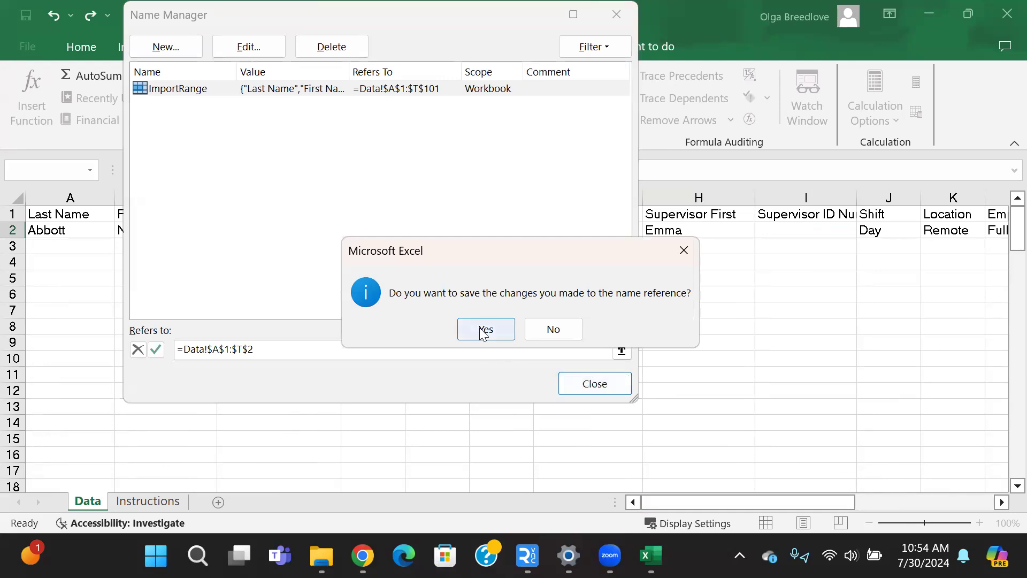
pyautogui.click(484, 330)
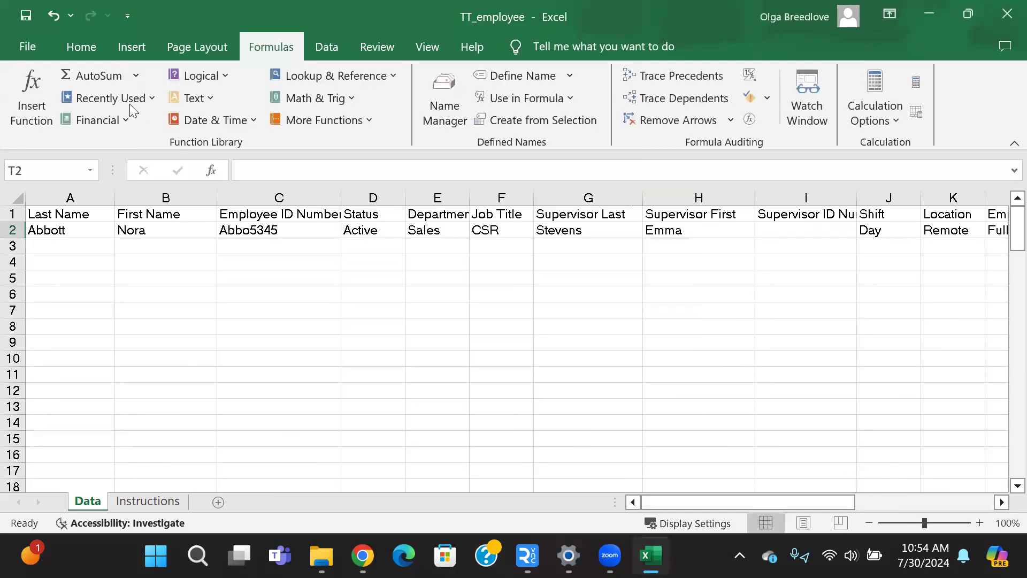
# Save the workbook, switch to the TRAIN TRACK upload instructions in the browser and proceed to the file upload page.
pyautogui.click(25, 16)
pyautogui.click(926, 11)
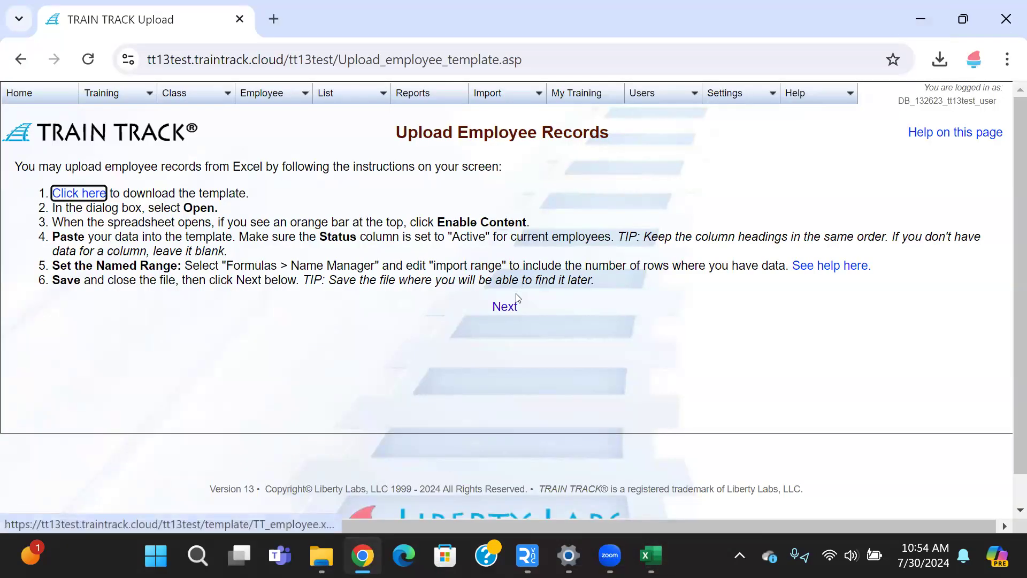
pyautogui.click(502, 316)
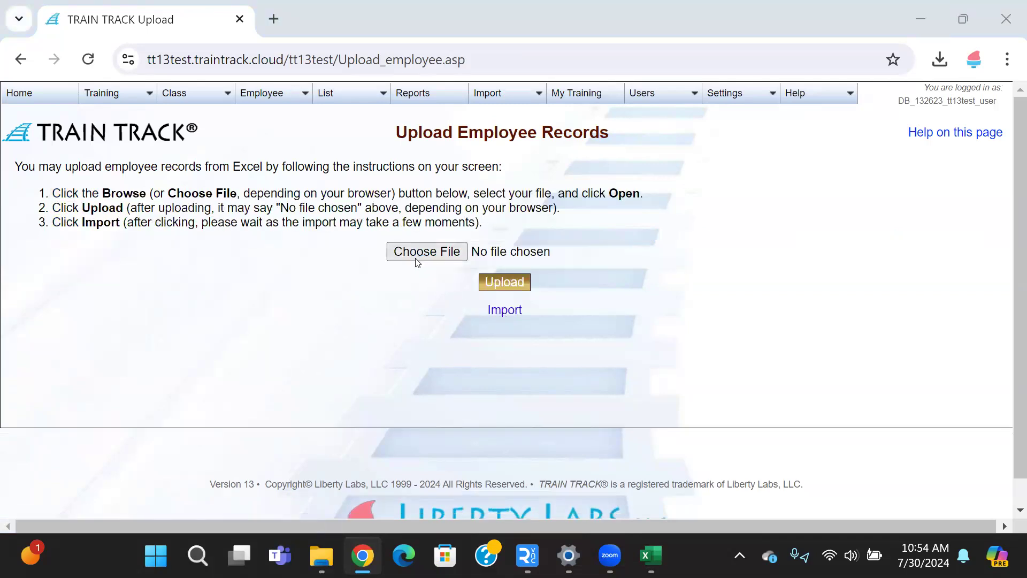
# Choose TT_employee.xlsx as the employee records file and upload it.
pyautogui.click(416, 261)
pyautogui.doubleClick(257, 173)
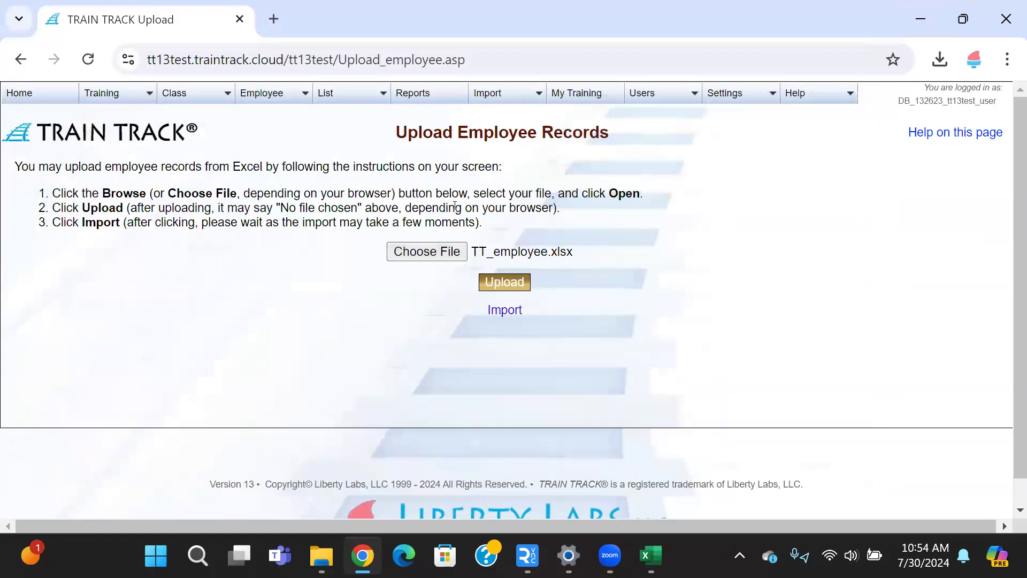
pyautogui.click(497, 275)
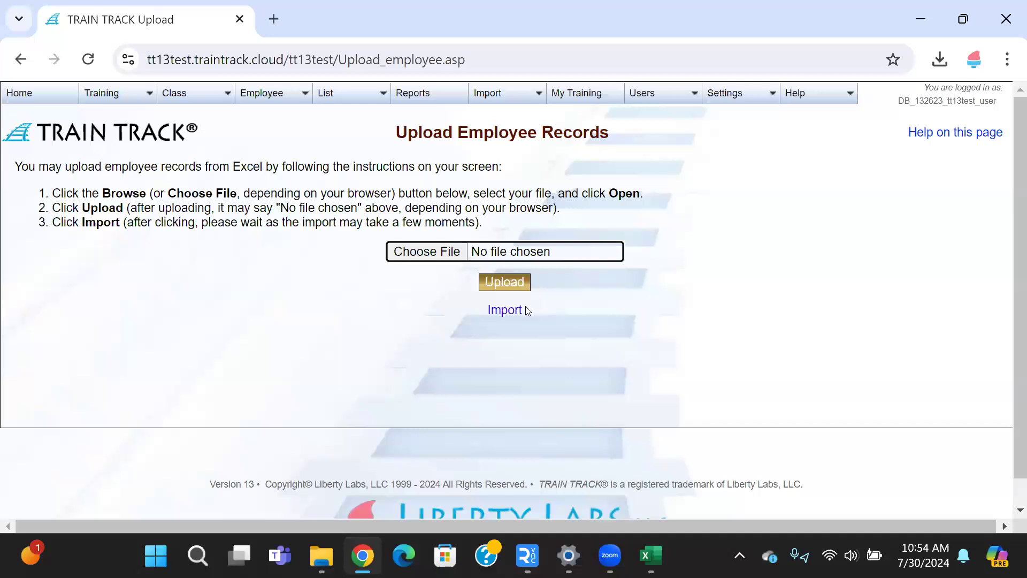
# Import the uploaded employee records and open the employee list to check them.
pyautogui.click(503, 311)
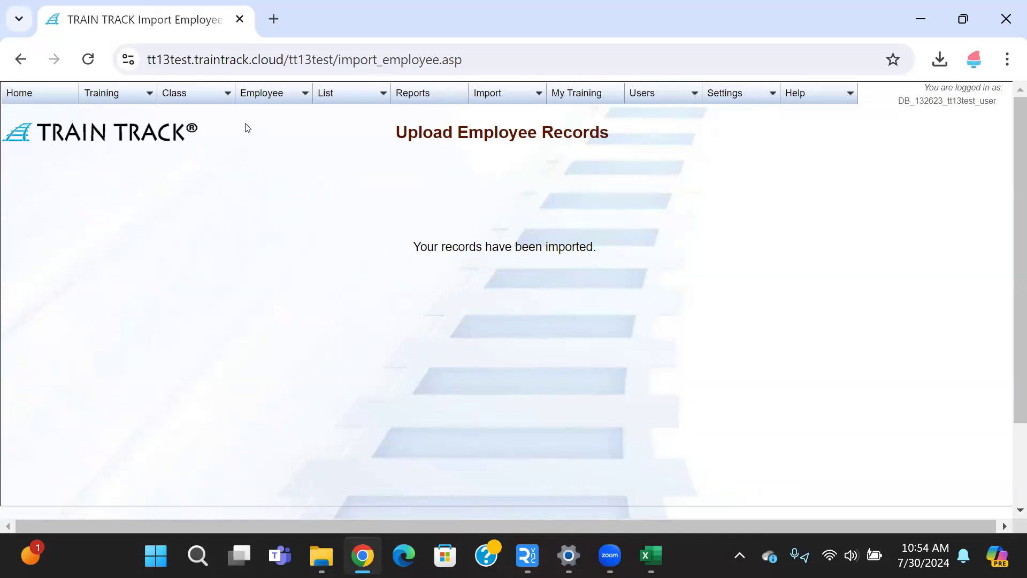
pyautogui.click(261, 113)
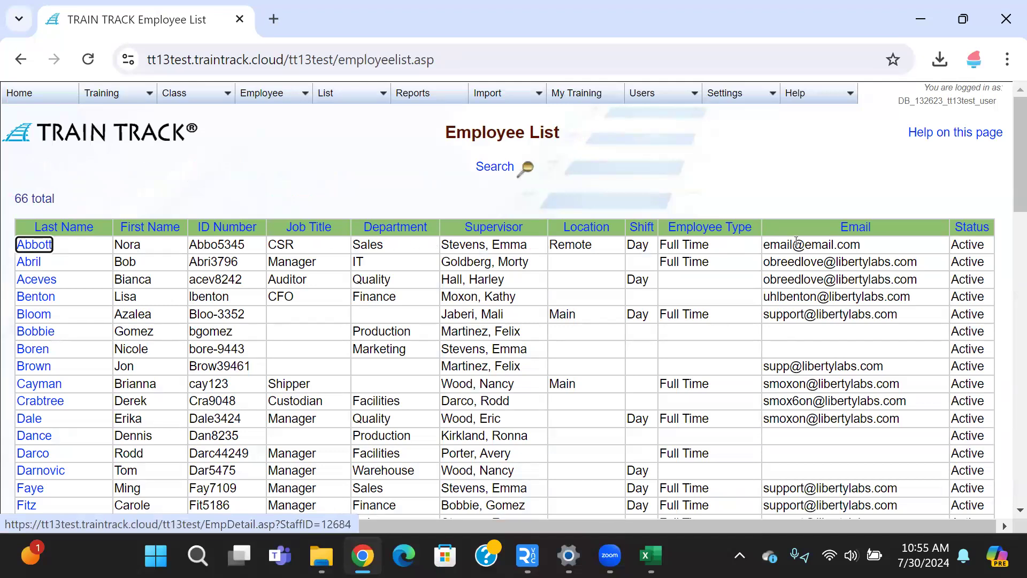
# Switch back to the TT_employee workbook in Excel and go through the row 3 cells for last name, first name and employee ID.
pyautogui.click(650, 554)
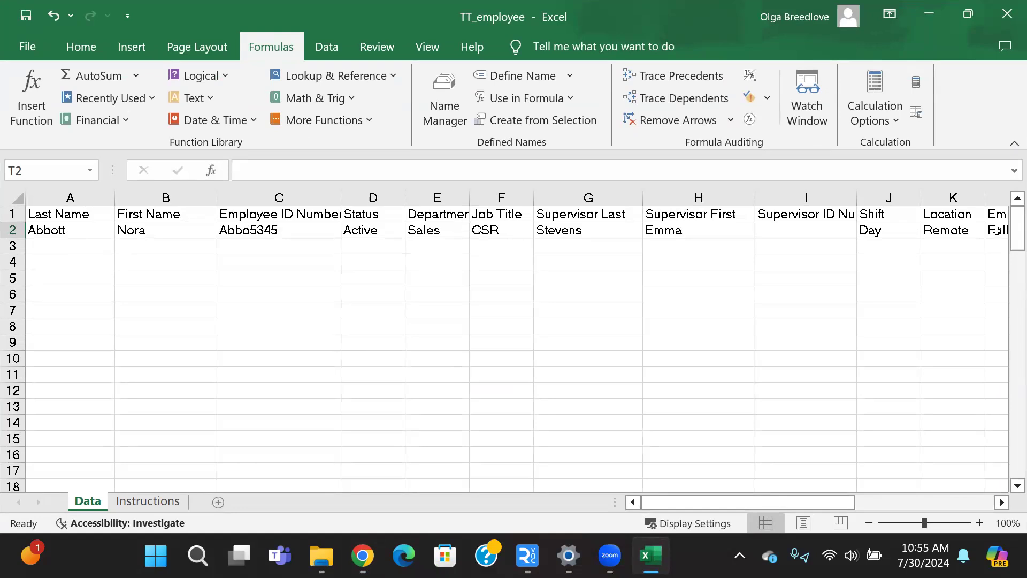
pyautogui.click(55, 245)
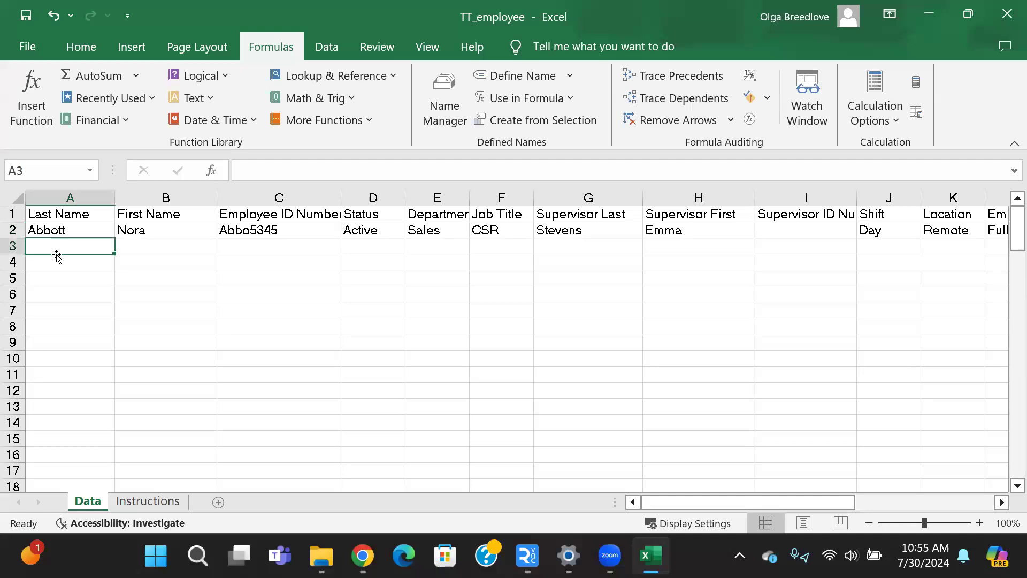
pyautogui.click(161, 249)
pyautogui.click(253, 246)
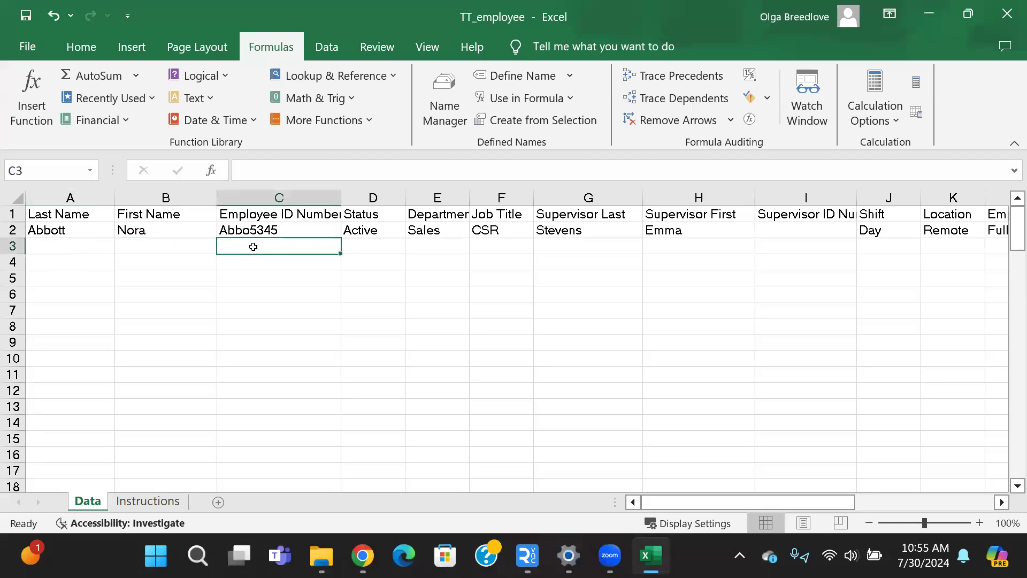